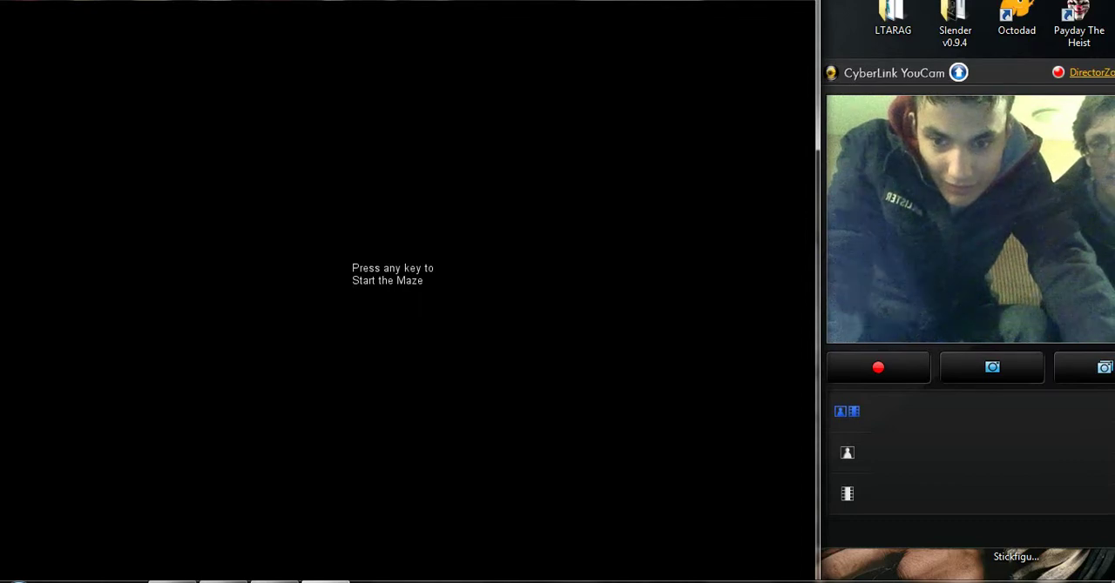
Step: Start the maze and briefly check the parchment map
{"action": "key", "text": "space"}
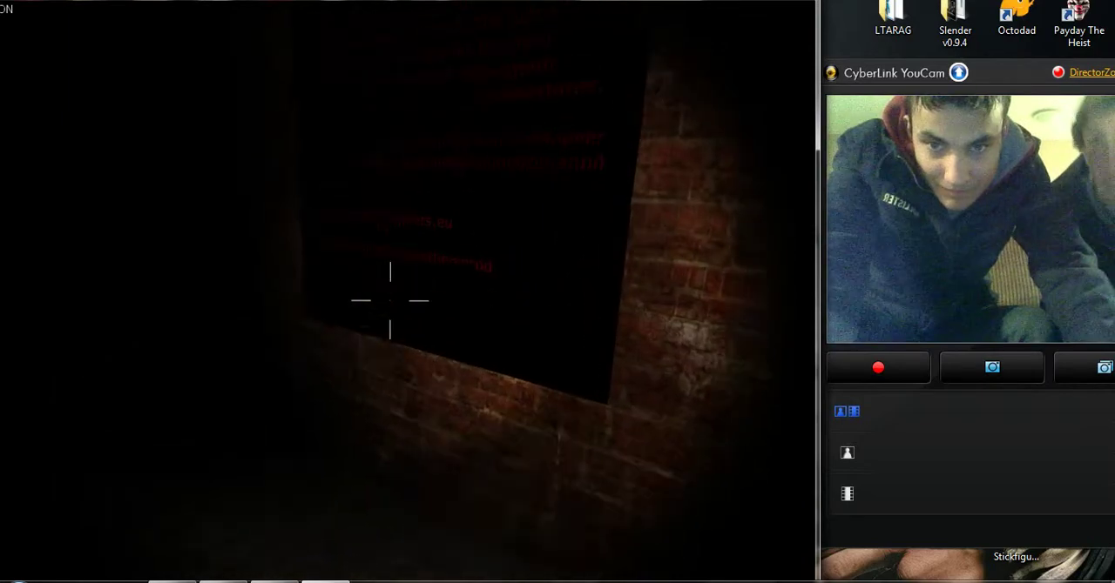
{"action": "key", "text": "m"}
{"action": "key", "text": "m"}
{"action": "key", "text": "m"}
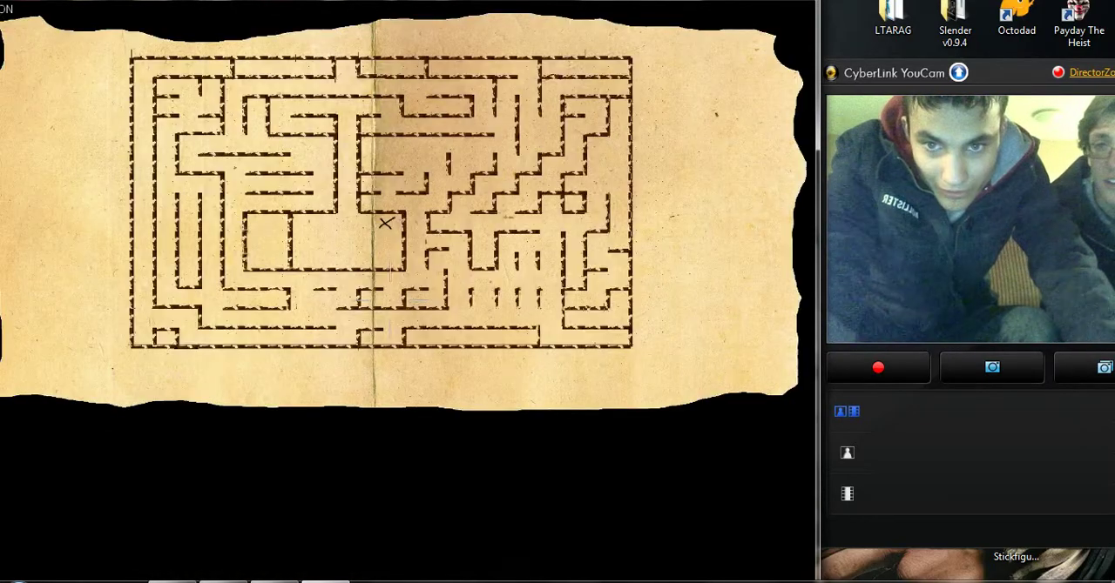
{"action": "key", "text": "m"}
Step: Walk the torch-lit corridors past the bloody floor and around the lit wall corner
{"action": "key", "text": "f"}
{"action": "key", "text": "f"}
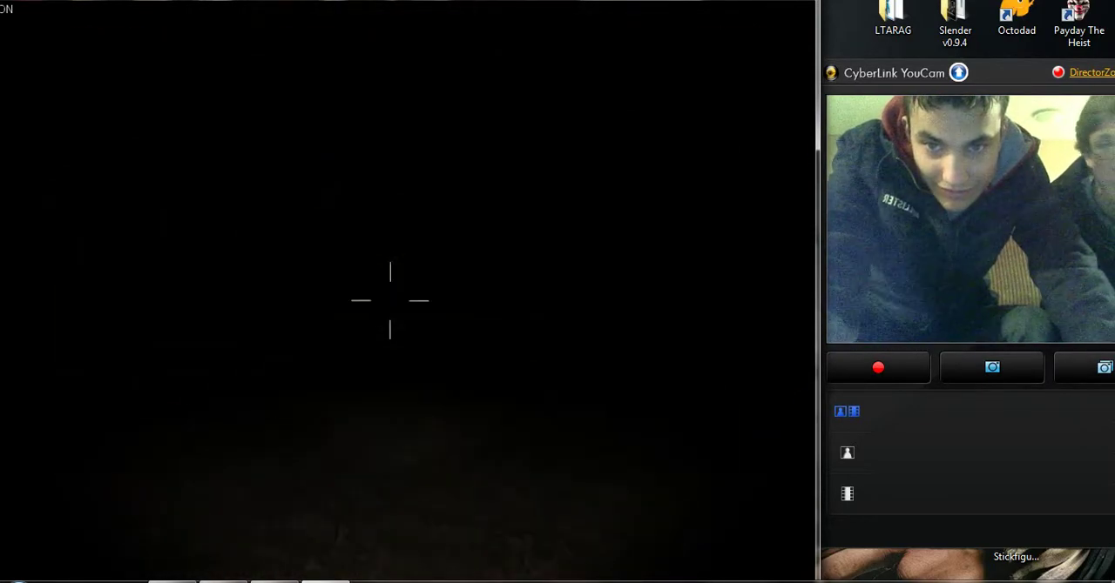
{"action": "key", "text": "m"}
{"action": "key", "text": "m"}
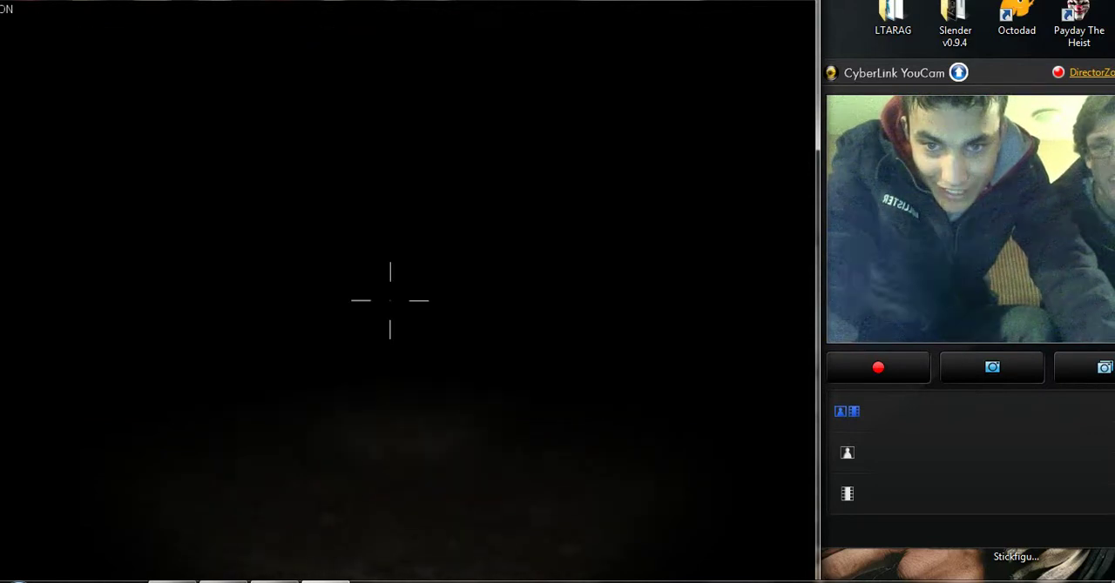
{"action": "key", "text": "f"}
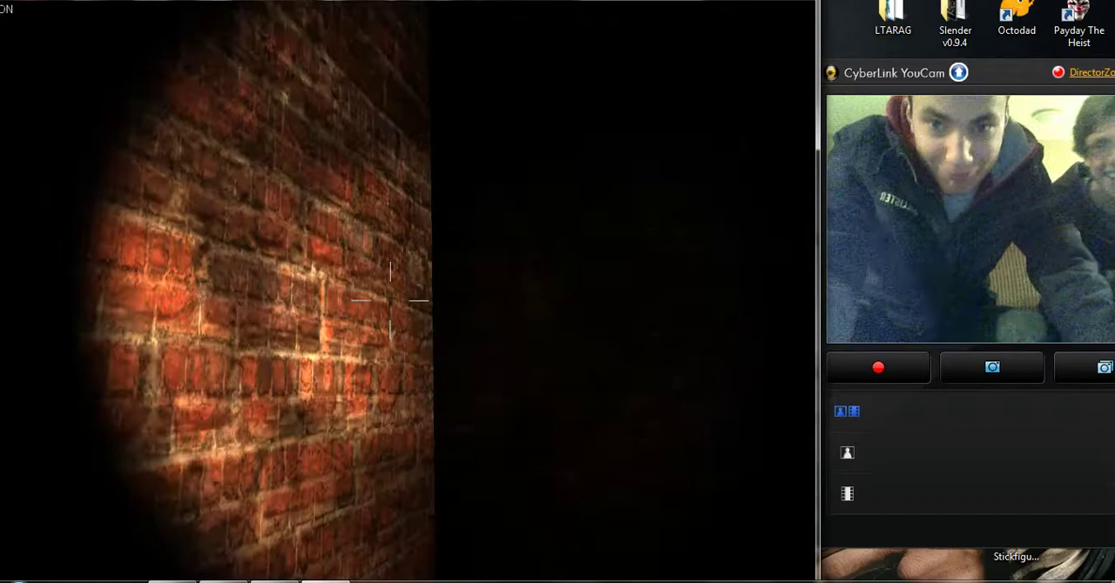
{"action": "key", "text": "w"}
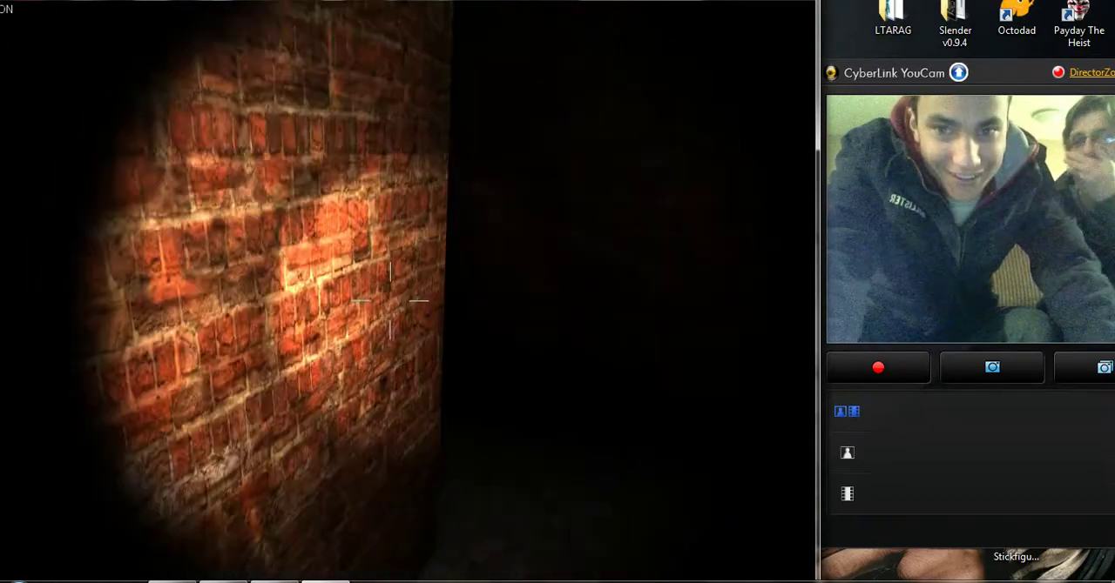
{"action": "key", "text": "w"}
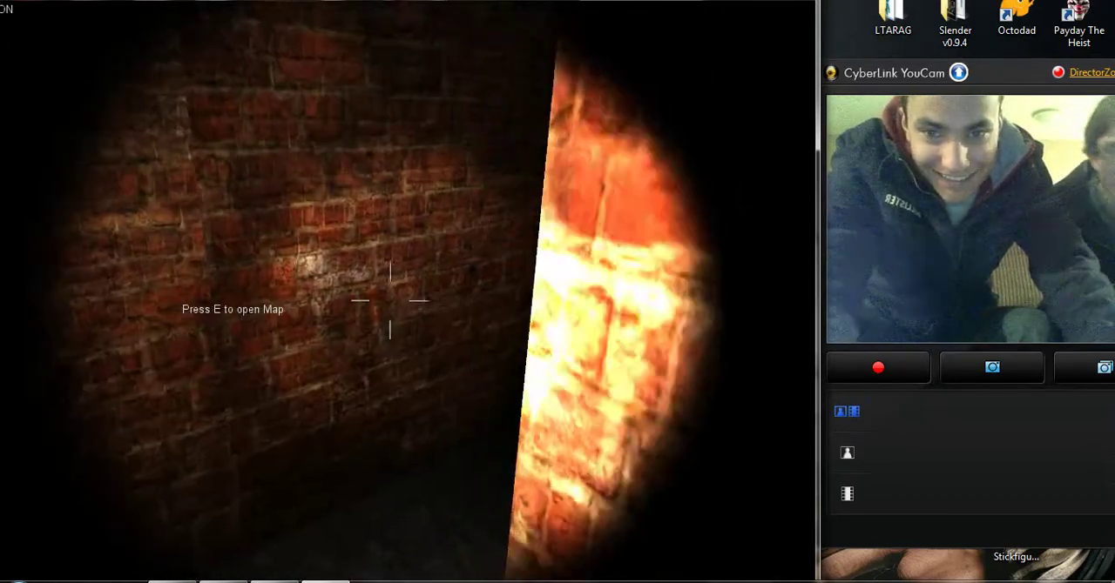
Step: Glance at the map, then follow the lit brick wall past the pillar into darkness
{"action": "key", "text": "e"}
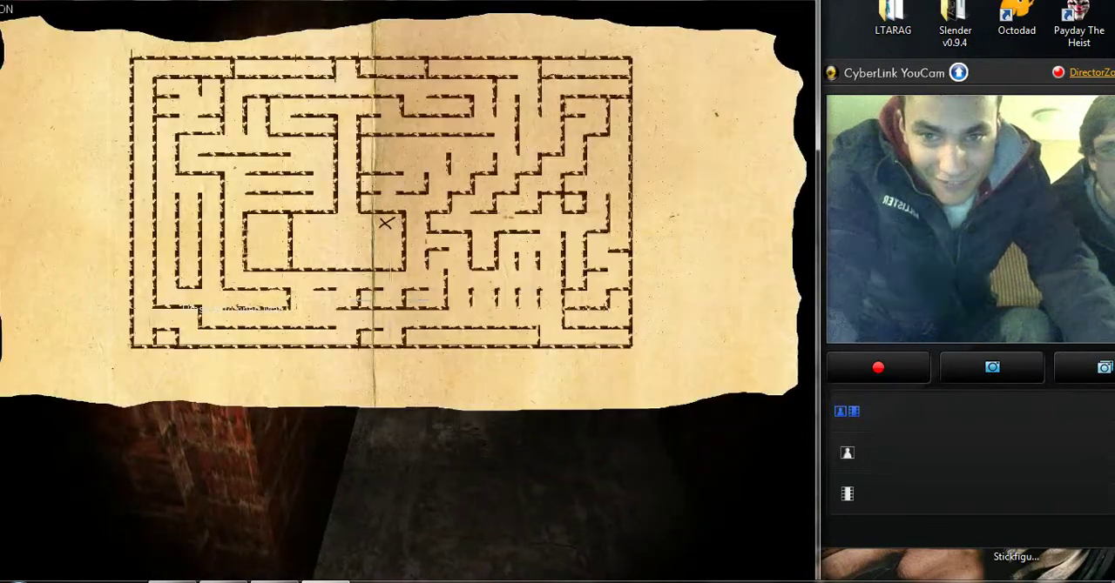
{"action": "key", "text": "e"}
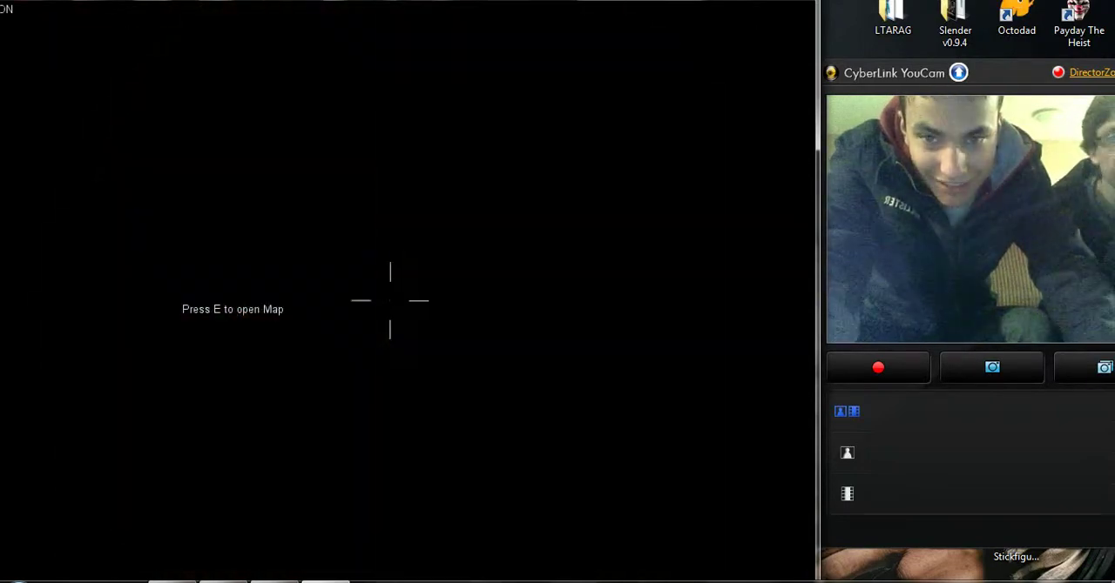
{"action": "key", "text": "w"}
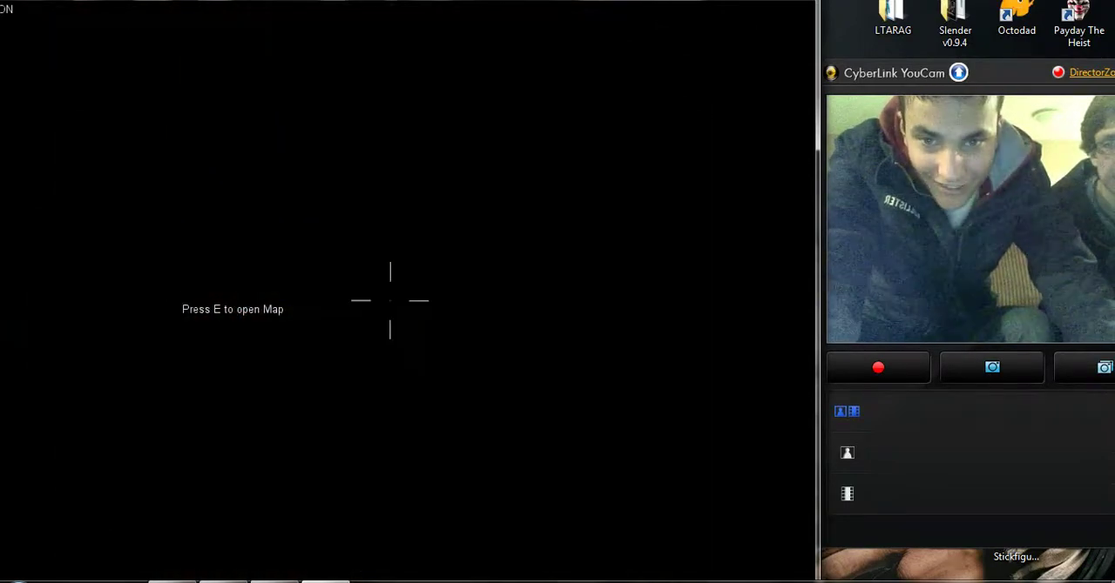
{"action": "key", "text": "w"}
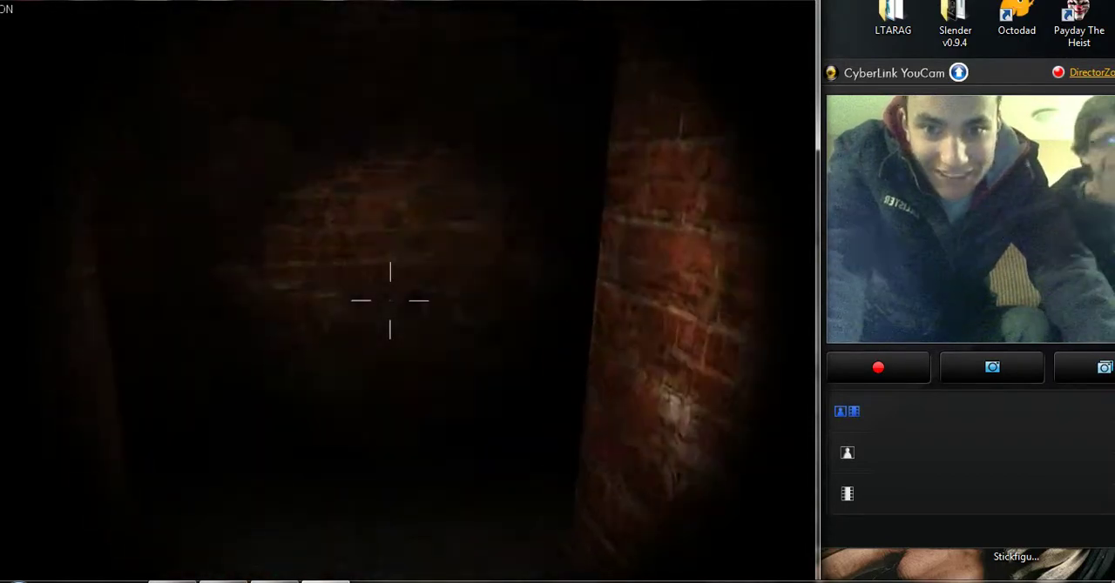
{"action": "key", "text": "w"}
{"action": "key", "text": "w"}
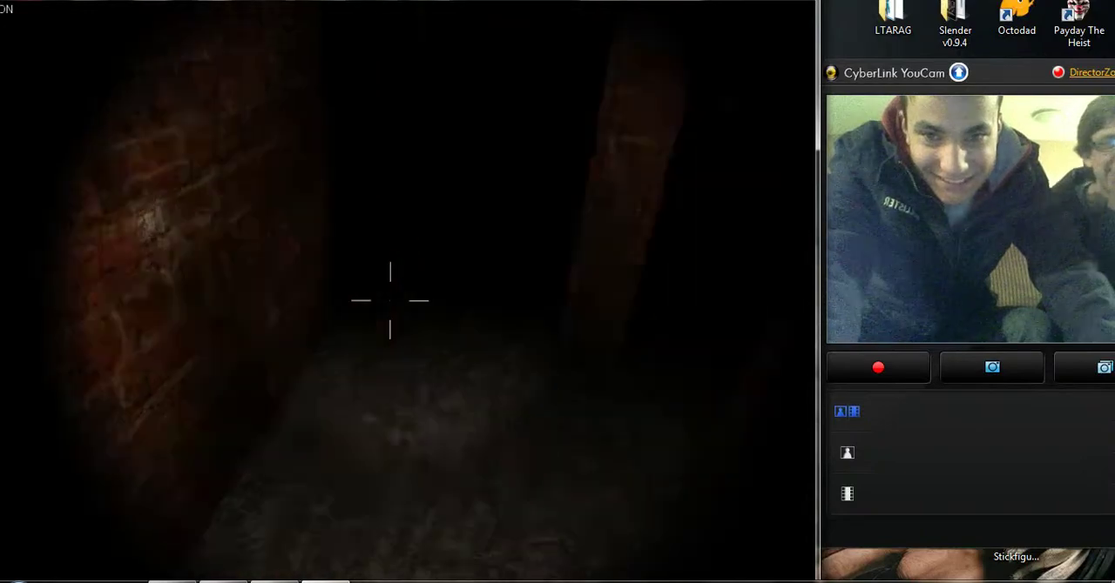
{"action": "key", "text": "w"}
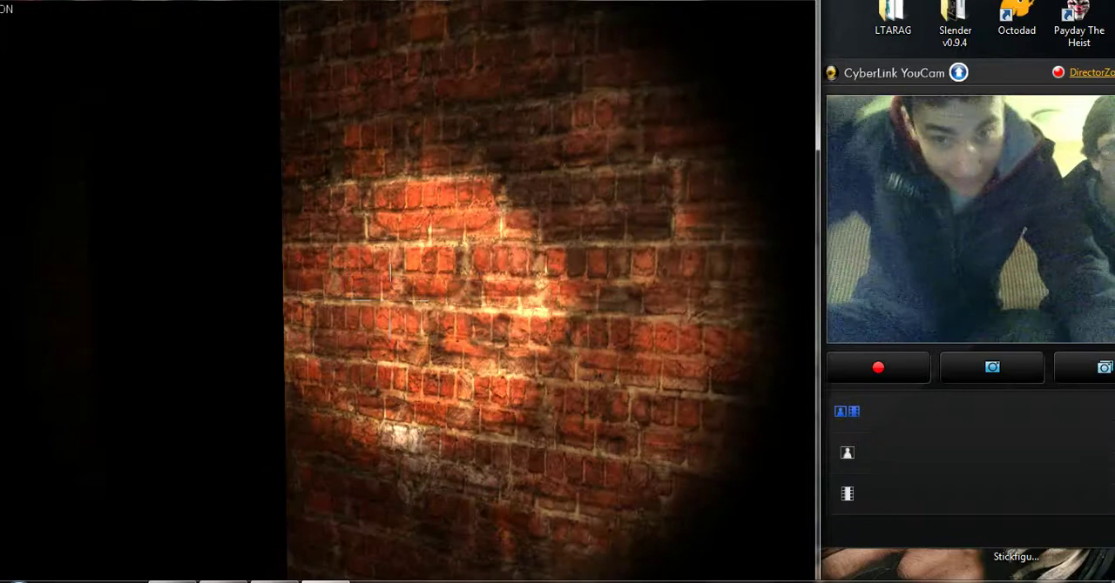
Step: Wind through the brick corridors onto the blood-spattered floor between pillars
{"action": "key", "text": "w"}
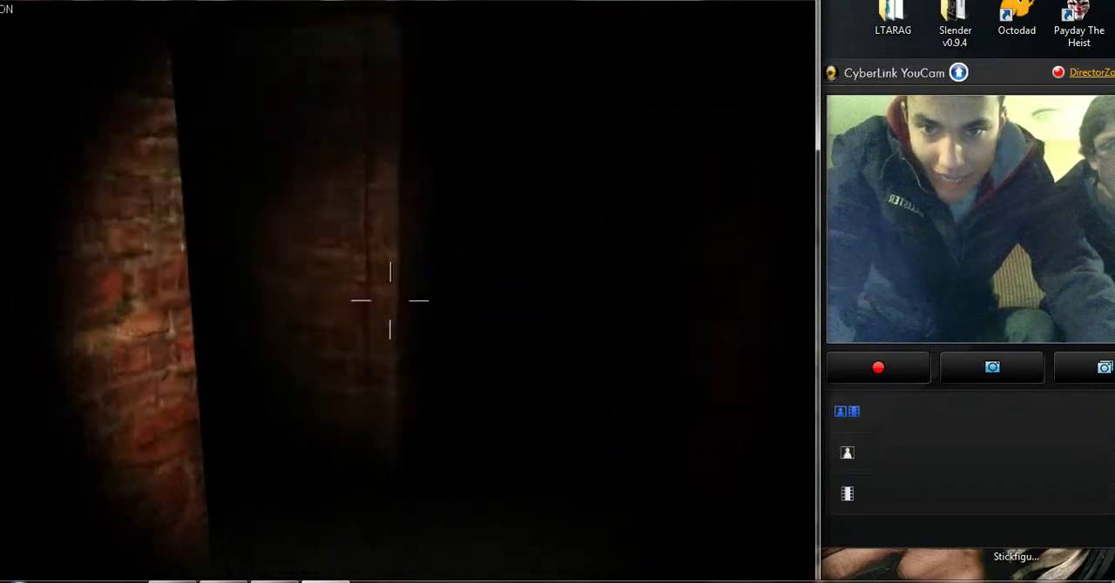
{"action": "key", "text": "w"}
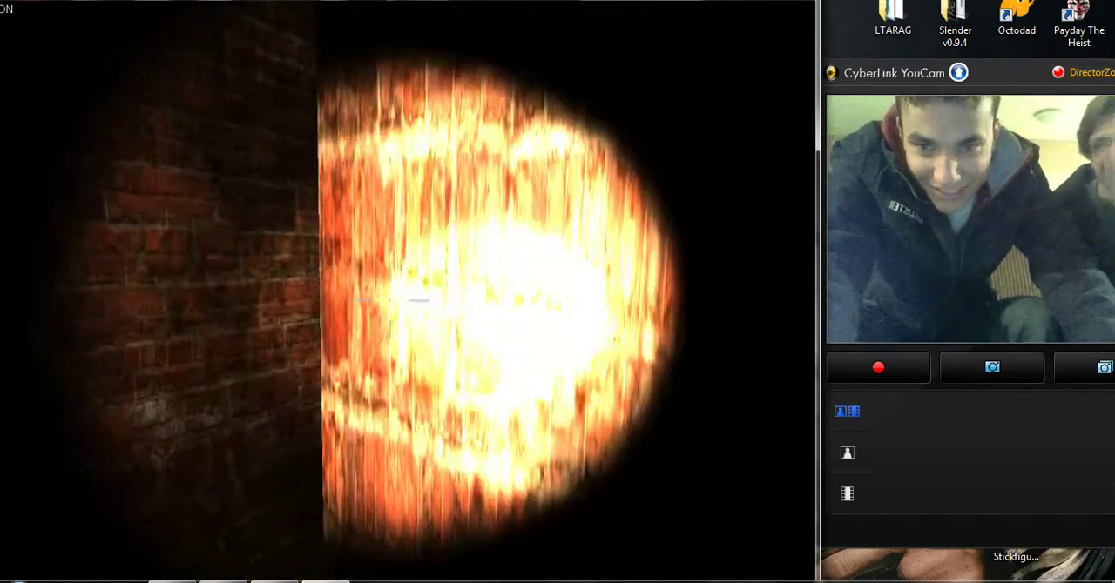
{"action": "key", "text": "w"}
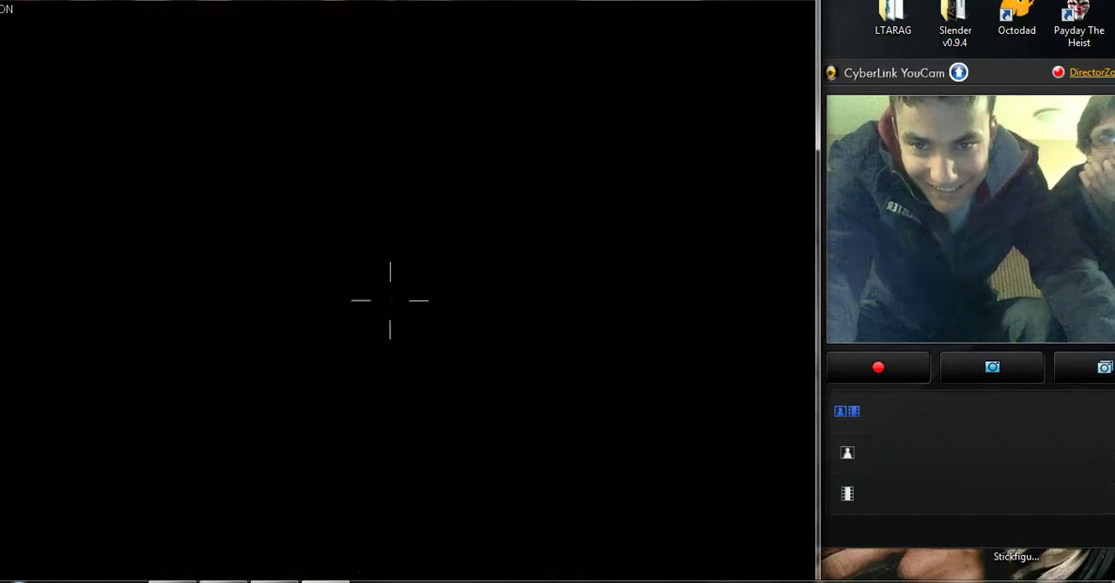
{"action": "key", "text": "w"}
{"action": "key", "text": "w"}
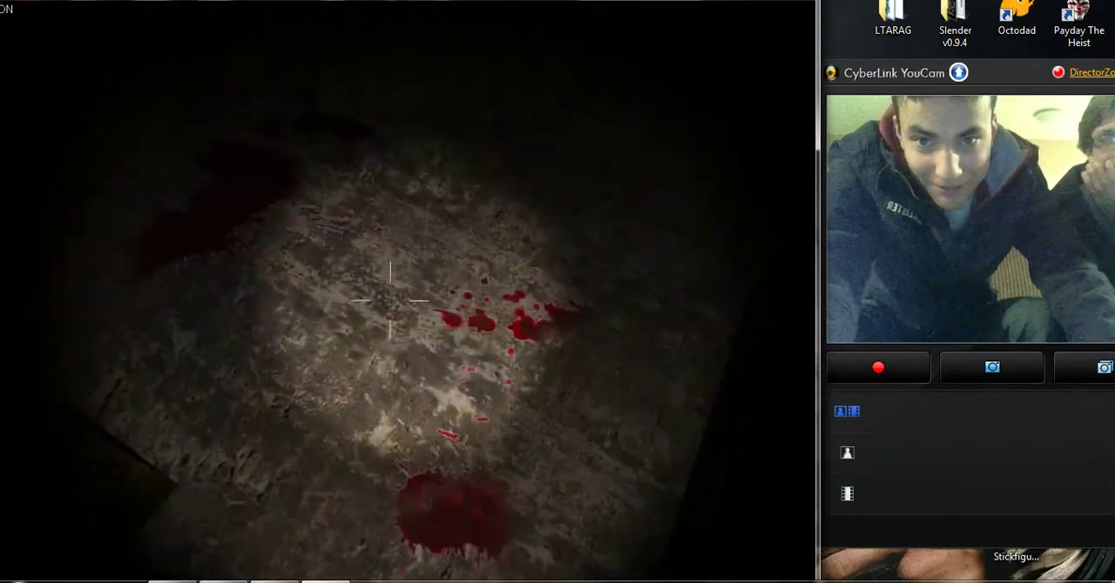
{"action": "key", "text": "w"}
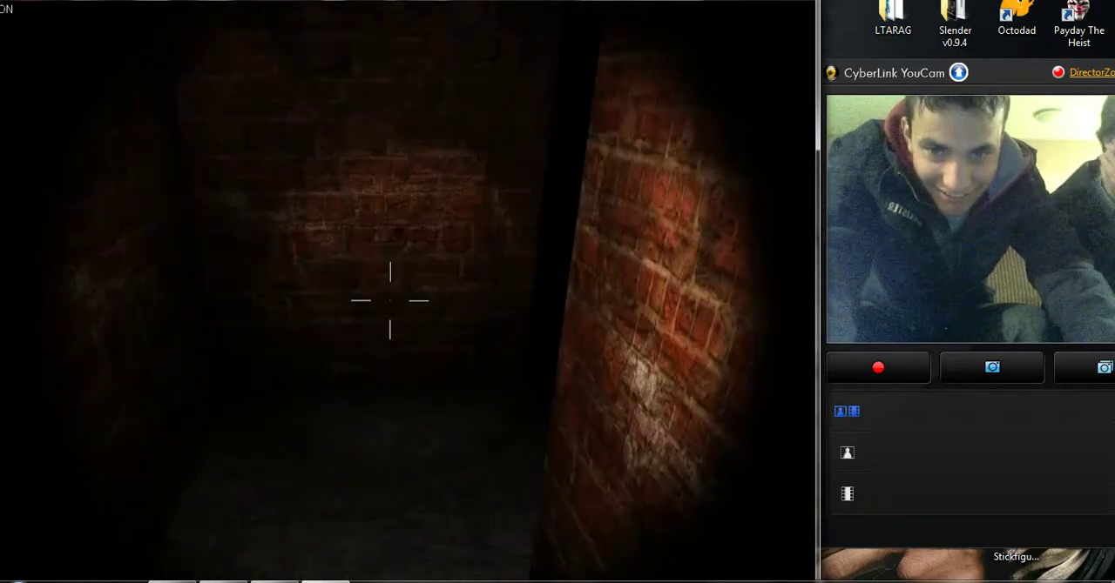
Step: Continue down the dark corridor, check the map again, and take out a match
{"action": "key", "text": "w"}
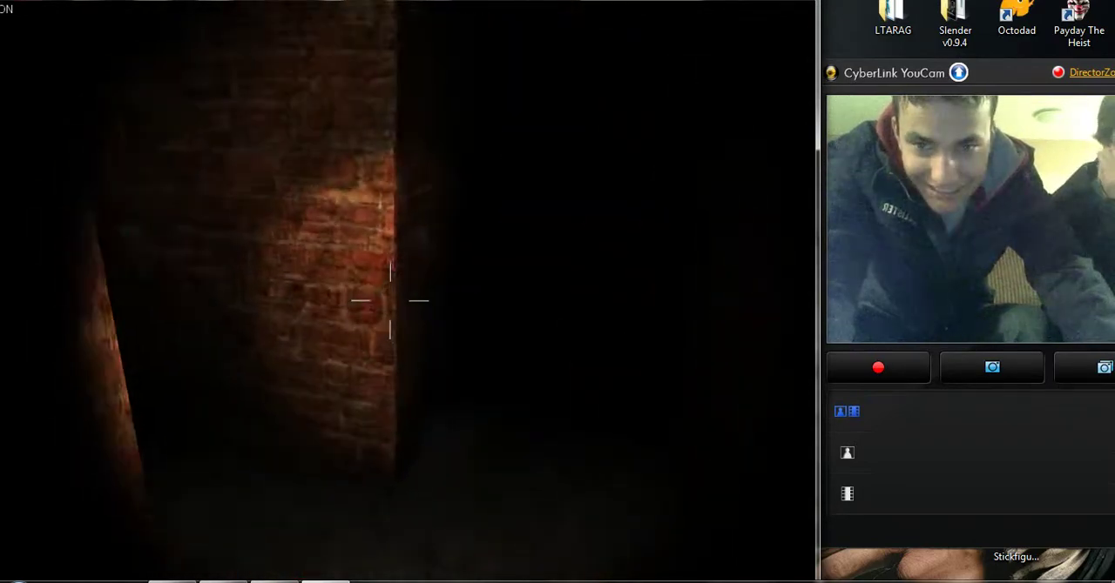
{"action": "key", "text": "w"}
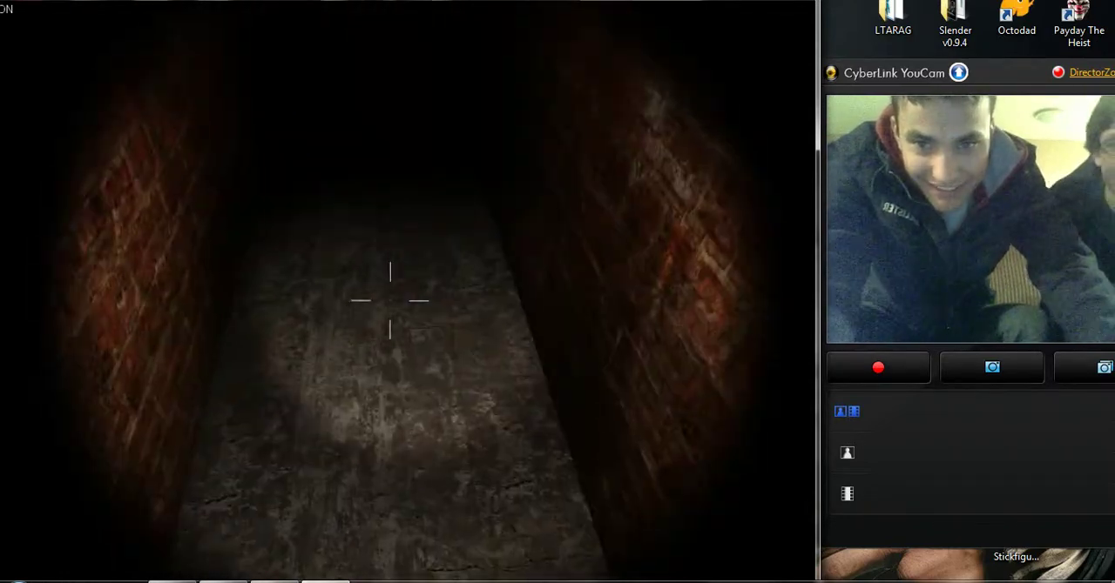
{"action": "key", "text": "w"}
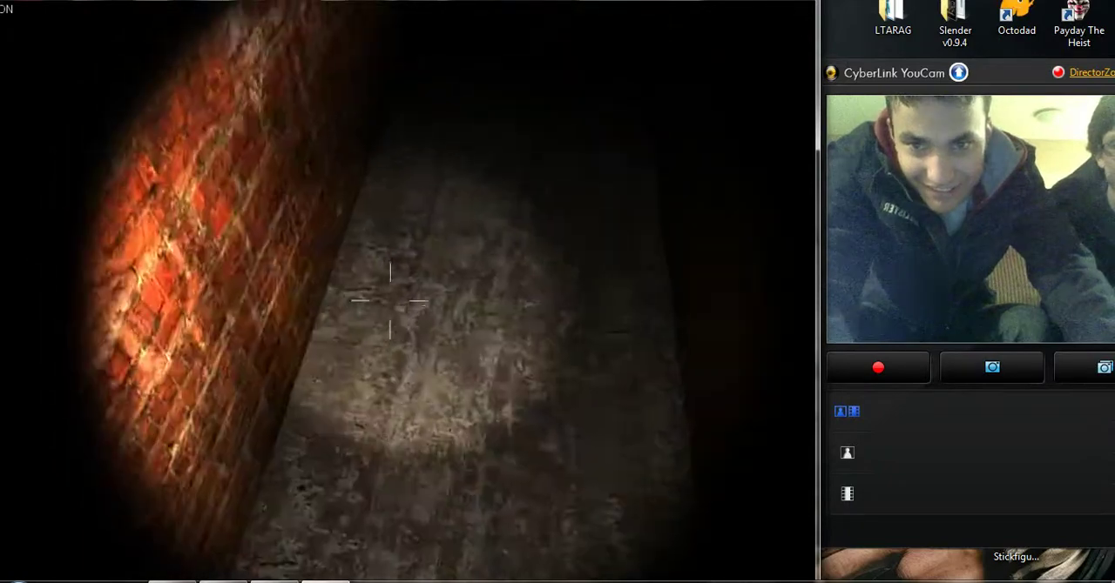
{"action": "key", "text": "w"}
{"action": "key", "text": "w"}
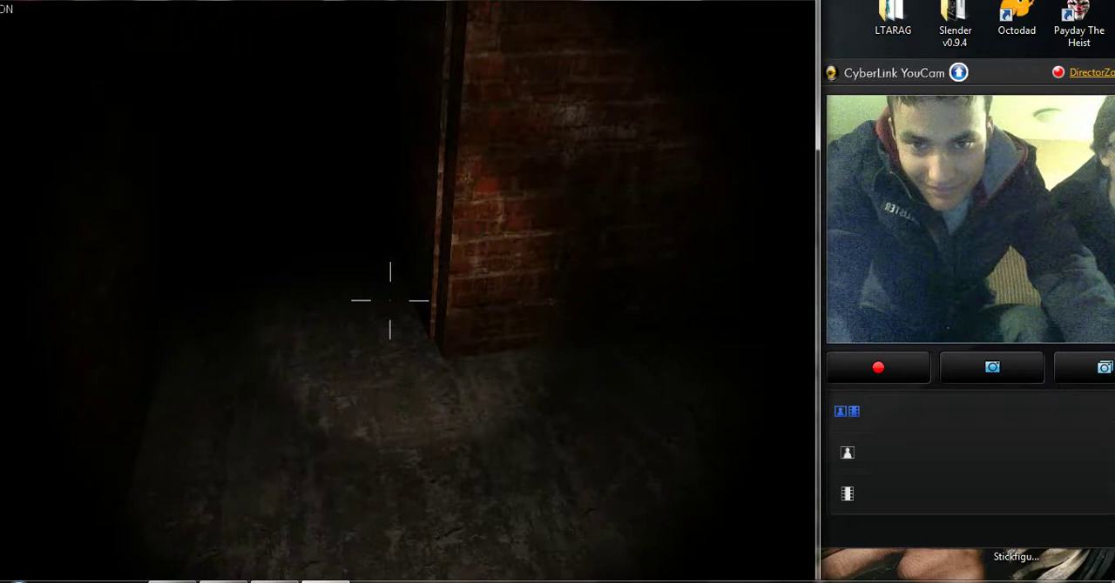
{"action": "key", "text": "m"}
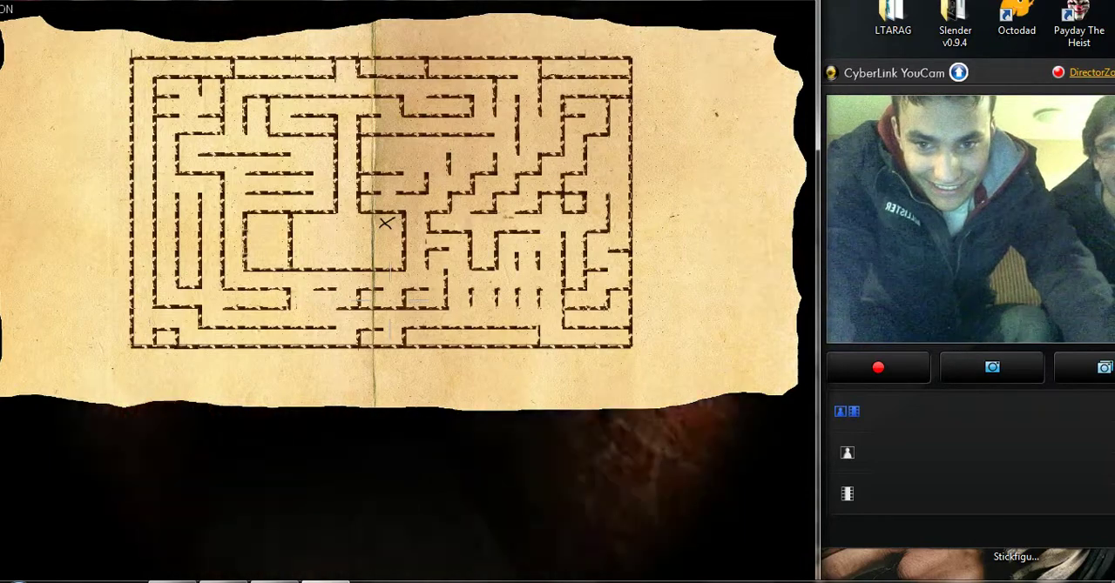
{"action": "key", "text": "m"}
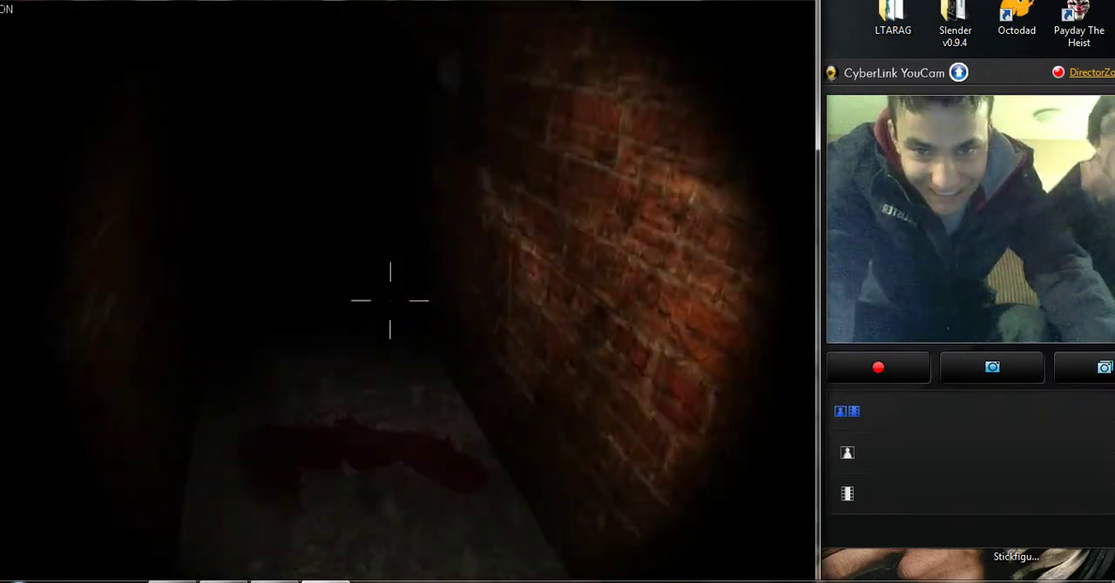
{"action": "key", "text": "space"}
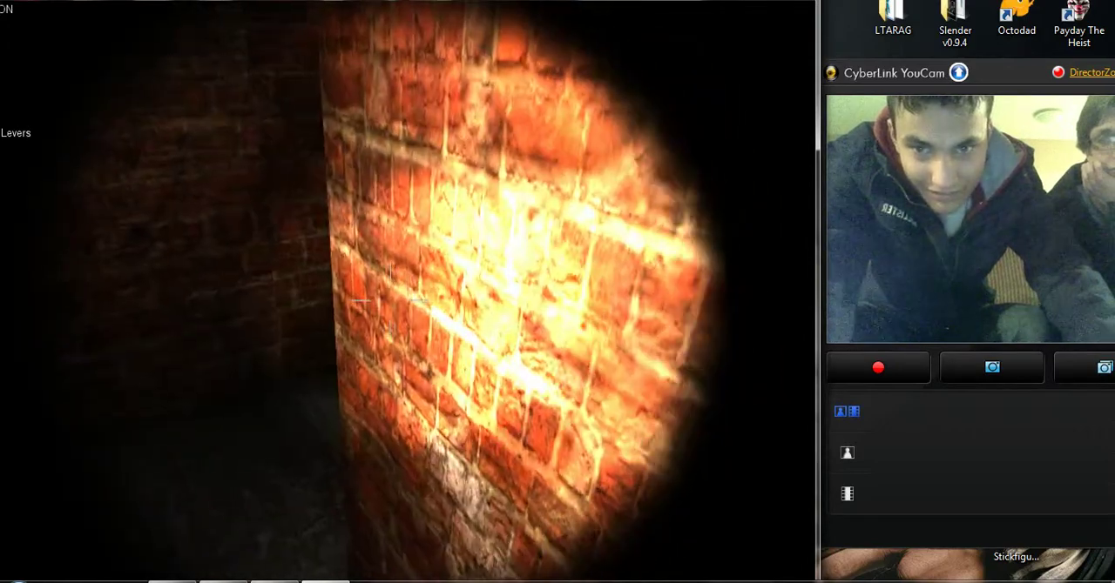
Step: Advance down the corridor, then open, close and reopen the map overlay
{"action": "key", "text": "m"}
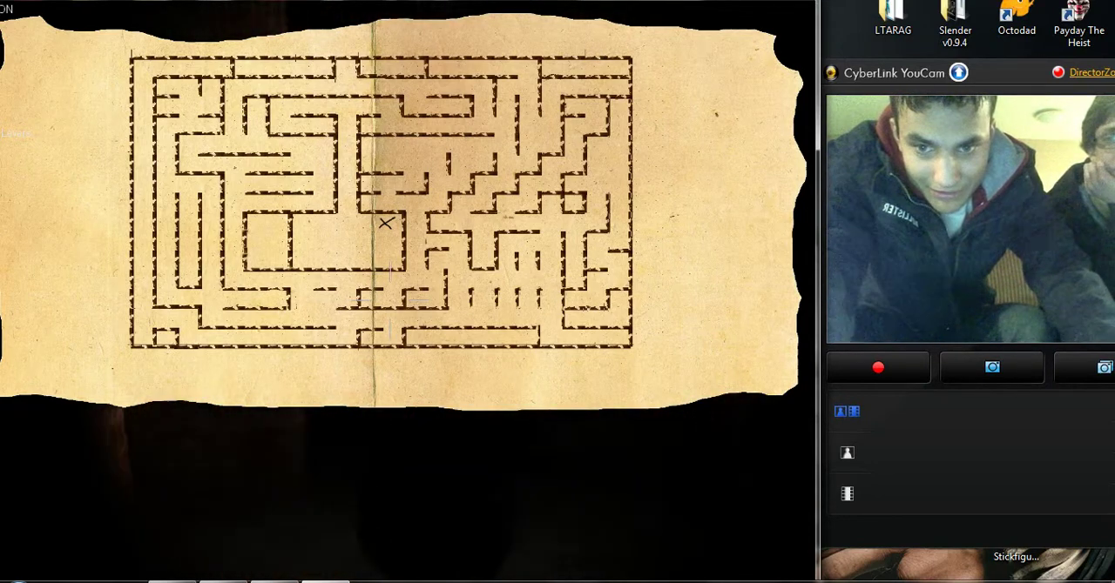
{"action": "key", "text": "m"}
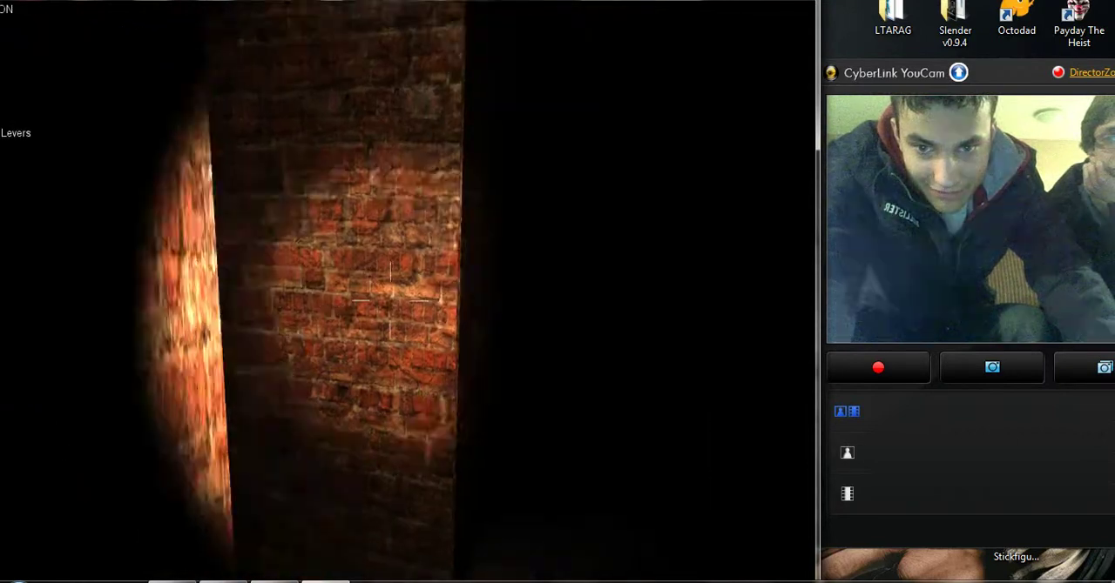
{"action": "key", "text": "m"}
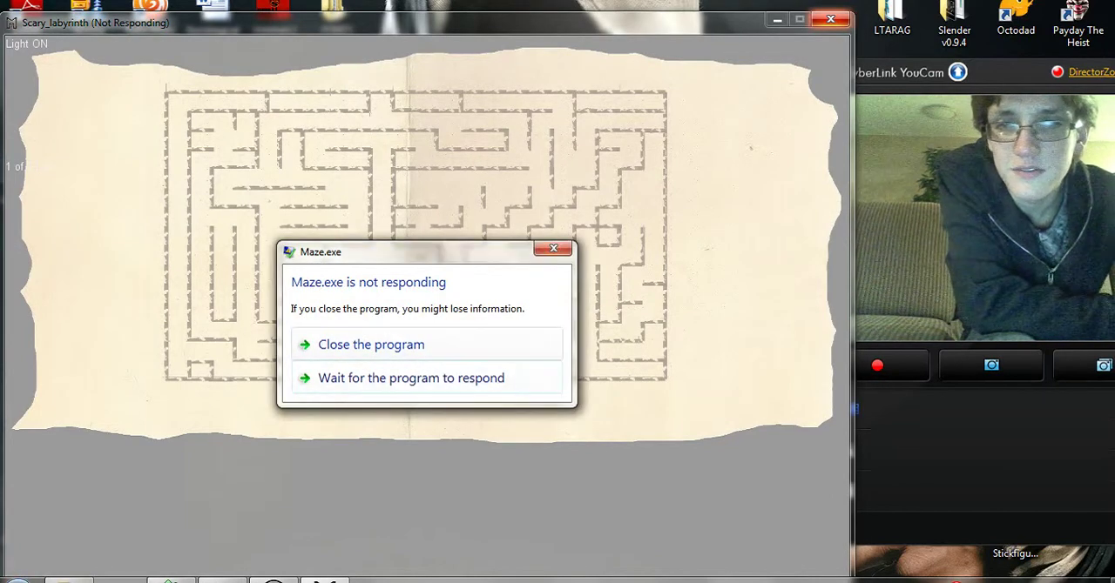
Step: Choose 'Close the program' to end the unresponsive Maze.exe
{"action": "left_click", "coordinate": [371, 344]}
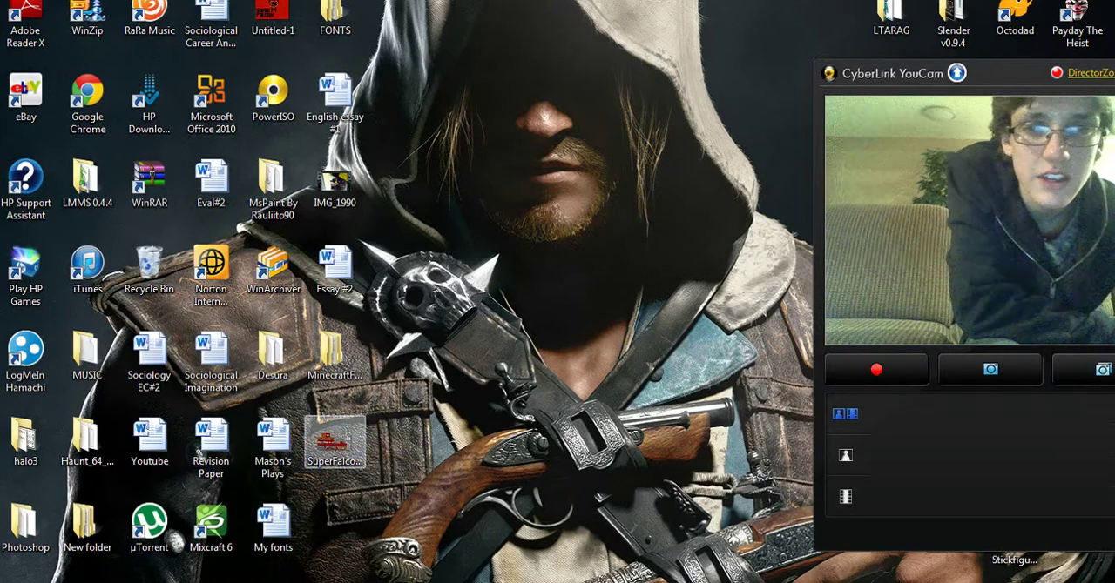
{"action": "left_click", "coordinate": [334, 444]}
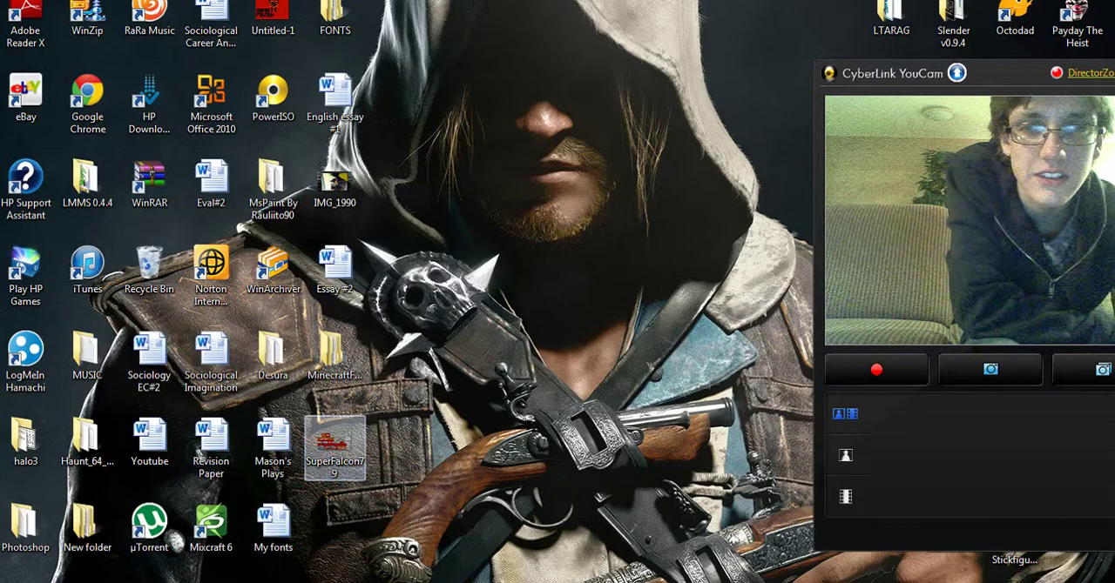
{"action": "double_click", "coordinate": [334, 444]}
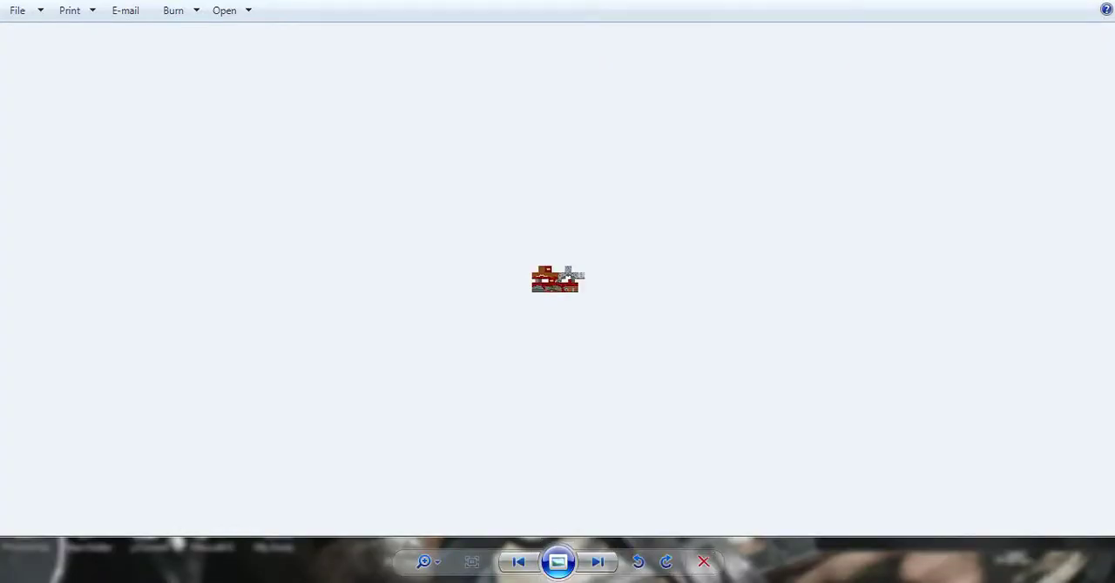
{"action": "left_click", "coordinate": [425, 562]}
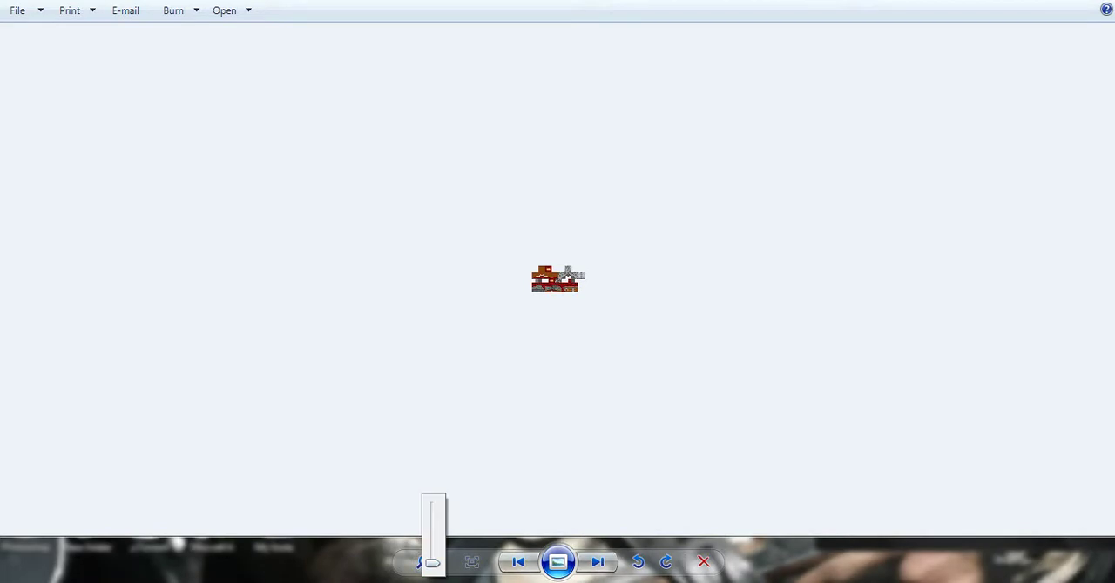
{"action": "left_click_drag", "start_coordinate": [433, 563], "coordinate": [432, 509]}
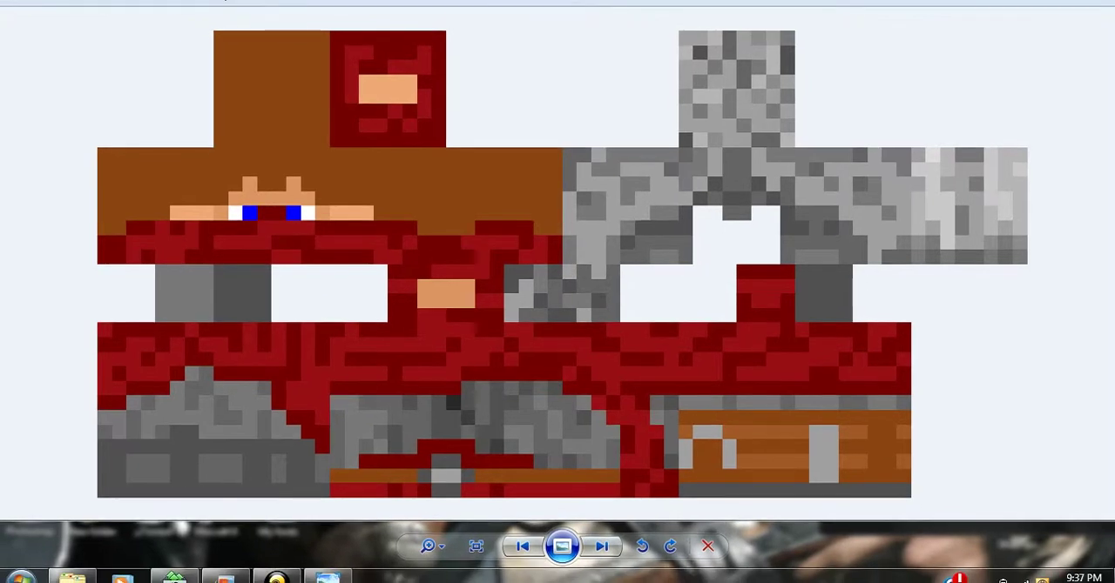
{"action": "left_click", "coordinate": [707, 546]}
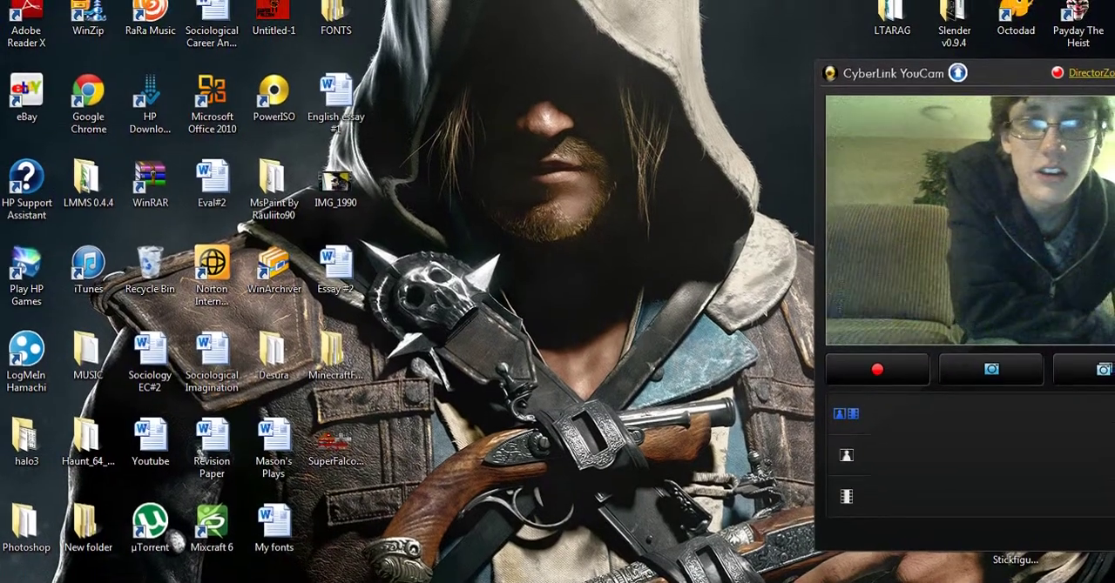
Step: Drag the YouCam webcam window by its title bar to the screen centre
{"action": "left_click_drag", "start_coordinate": [1002, 73], "coordinate": [627, 53]}
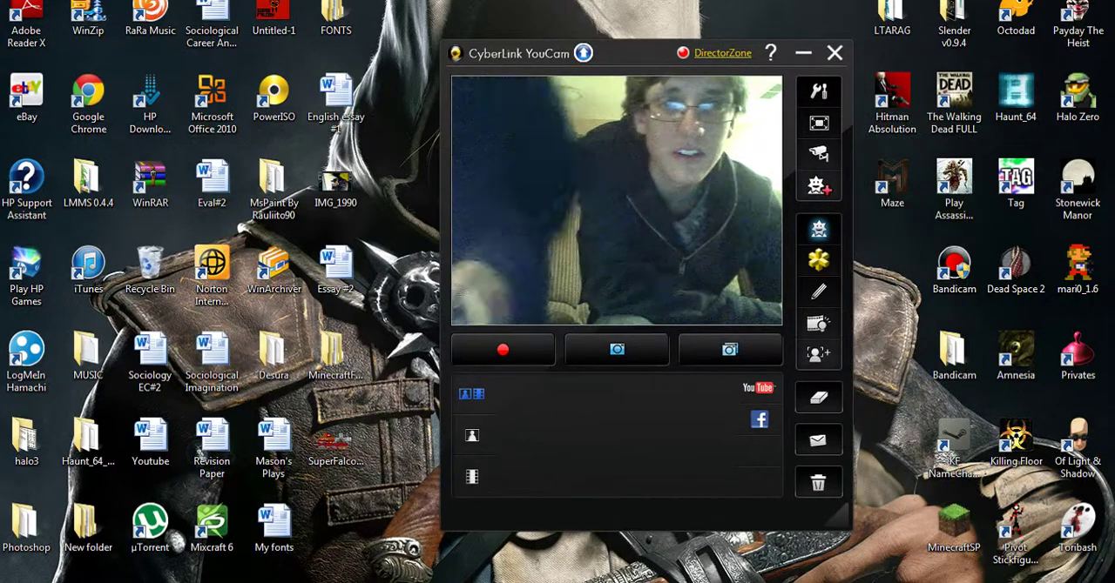